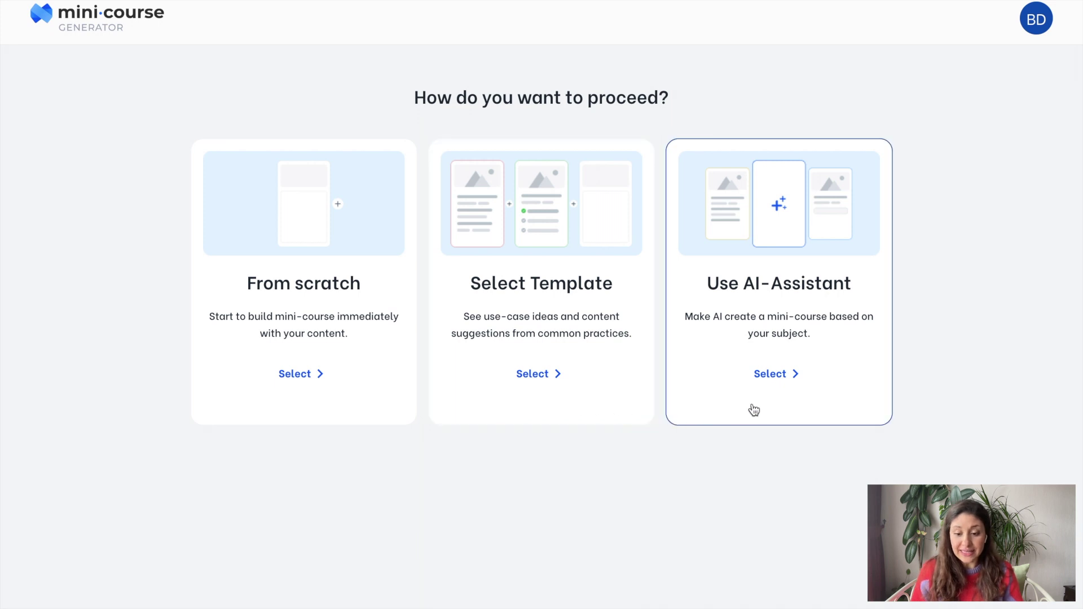
Step: Choose the AI-Assistant option and enter 'Chef' as the profession
{"action": "left_click", "coordinate": [771, 375]}
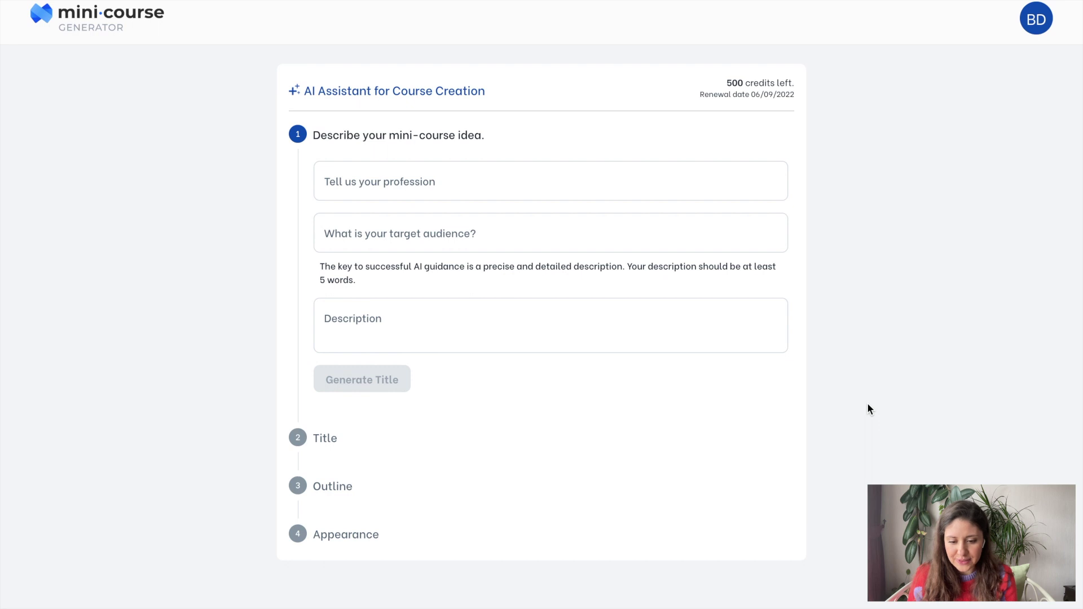
{"action": "left_click", "coordinate": [670, 188]}
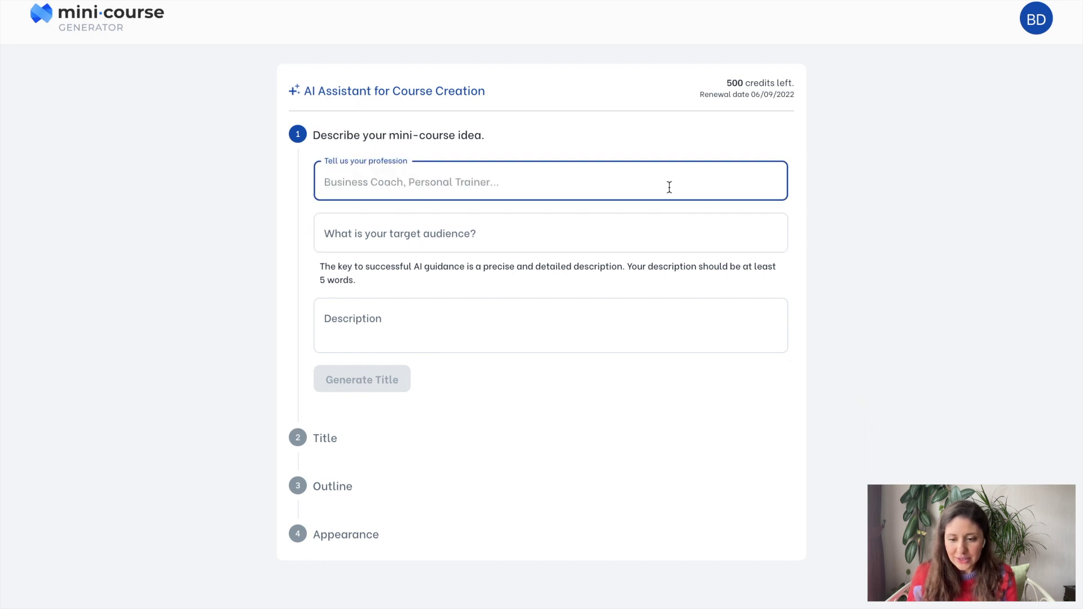
{"action": "type", "text": "Chef"}
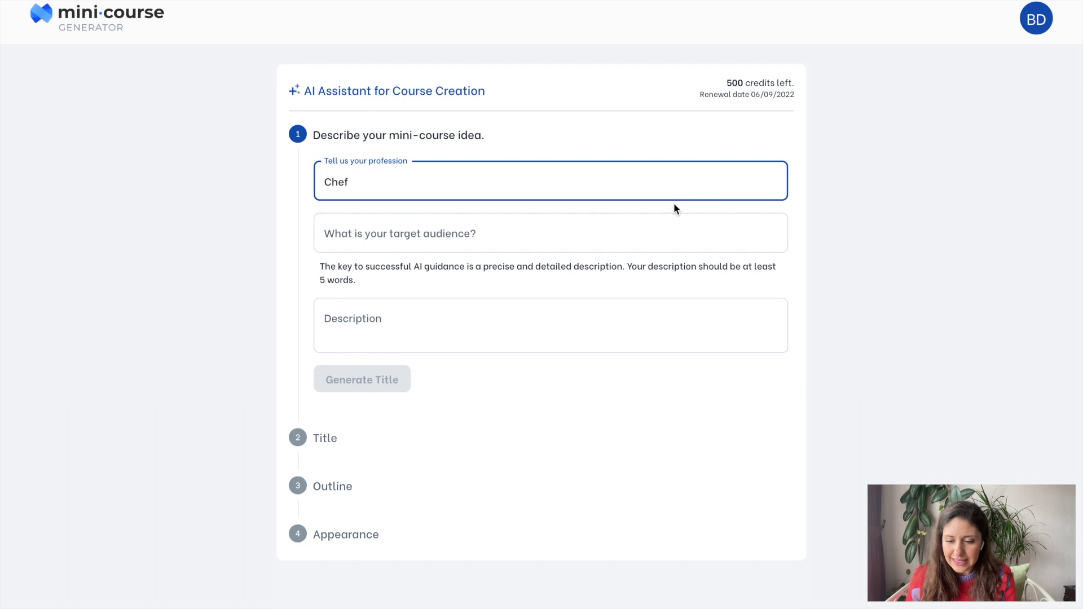
Step: Set the audience to 'Regular people who have never cooked before' and describe 'a course about how to cook better than your granny'
{"action": "left_click", "coordinate": [671, 225]}
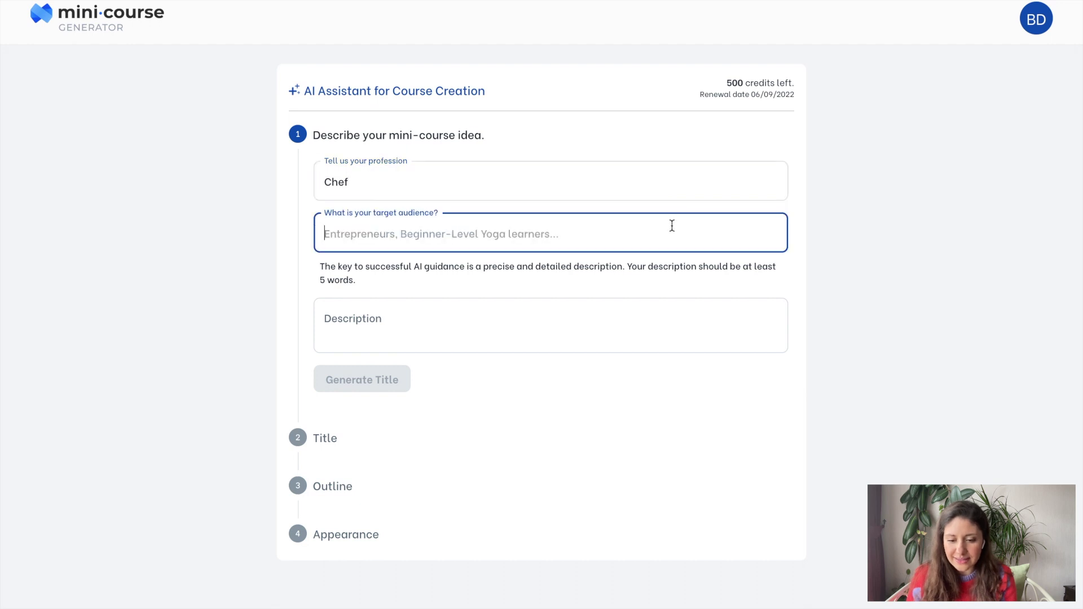
{"action": "type", "text": "Regular people who have never cooked before"}
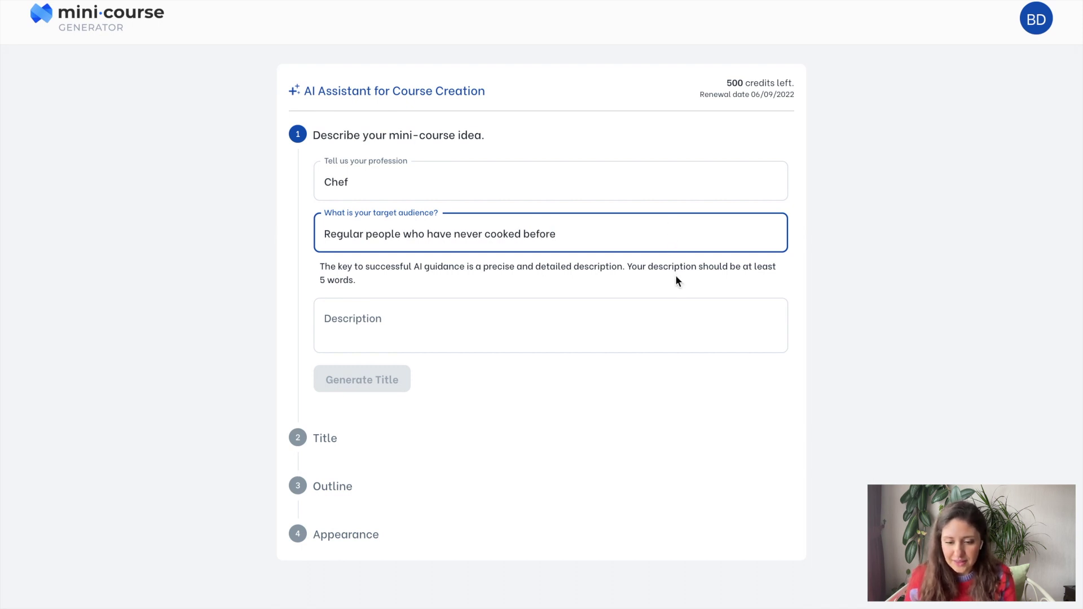
{"action": "left_click", "coordinate": [660, 314]}
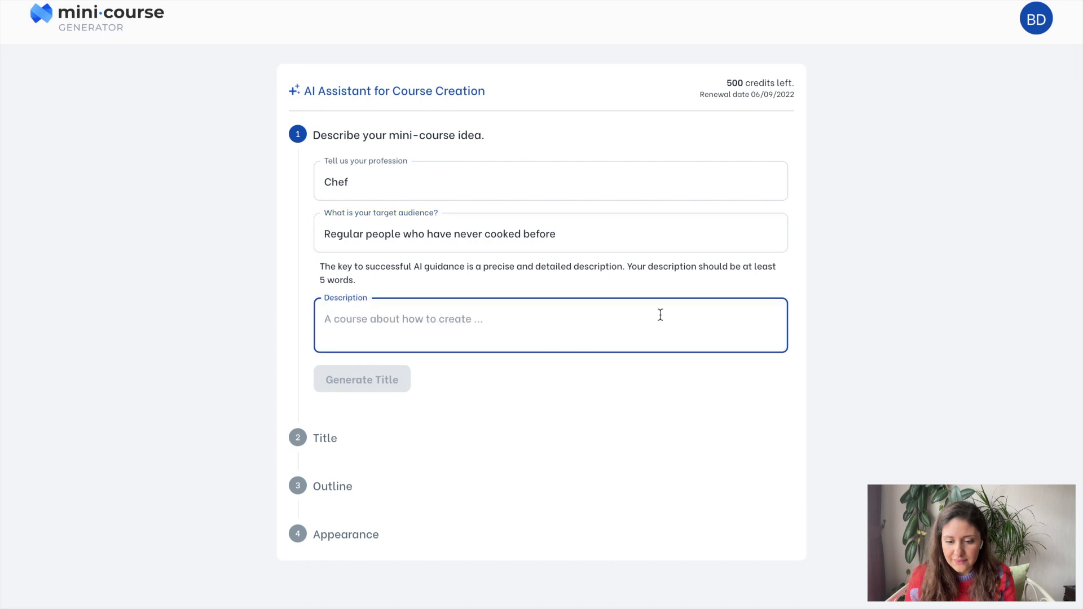
{"action": "type", "text": "a course "}
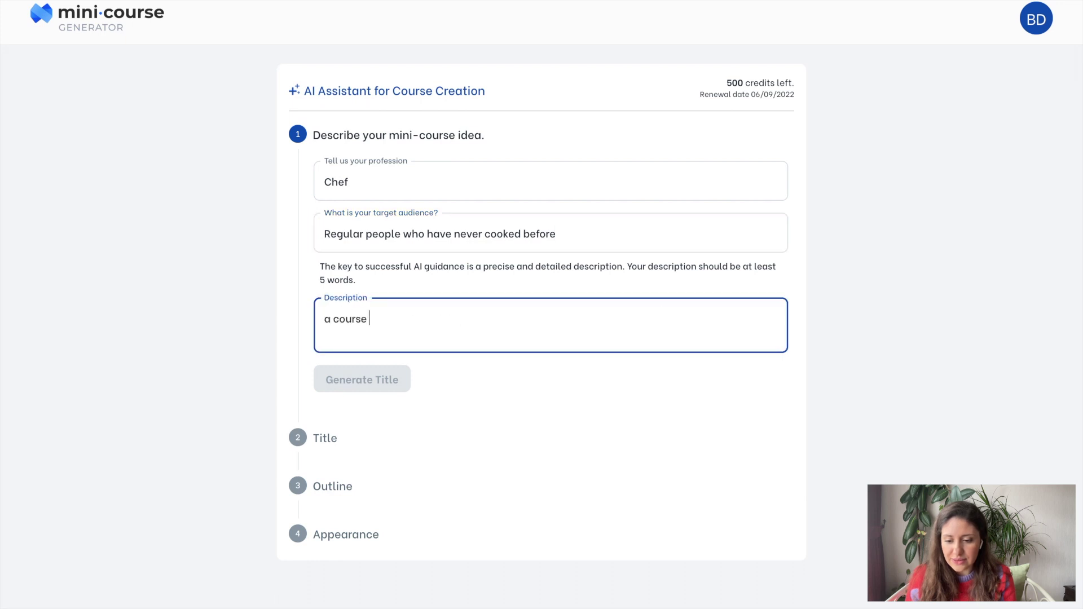
{"action": "type", "text": "about how to cook bet"}
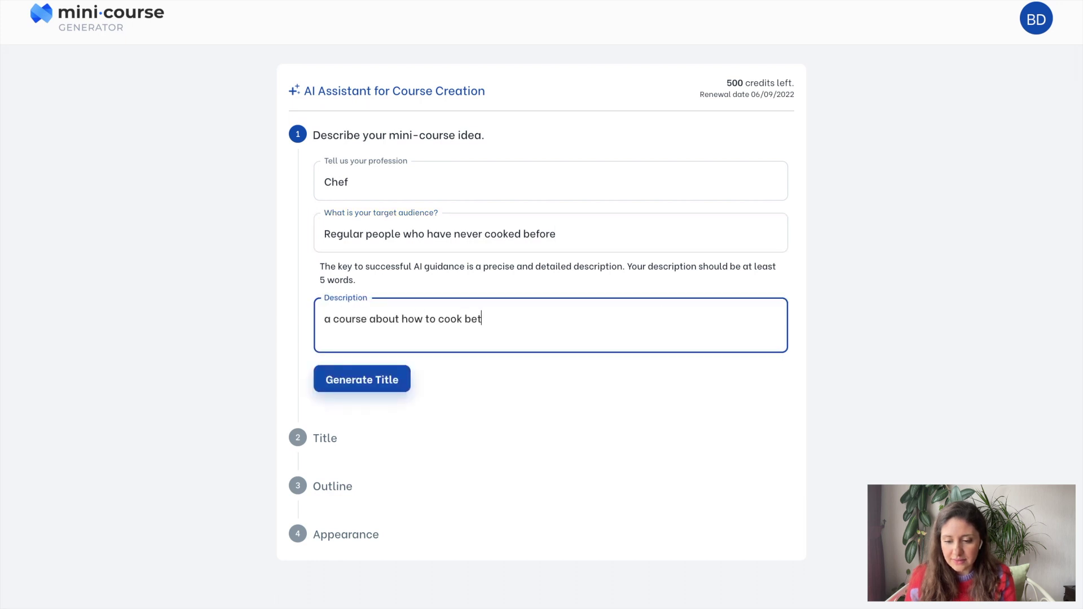
{"action": "type", "text": "ter than your granny"}
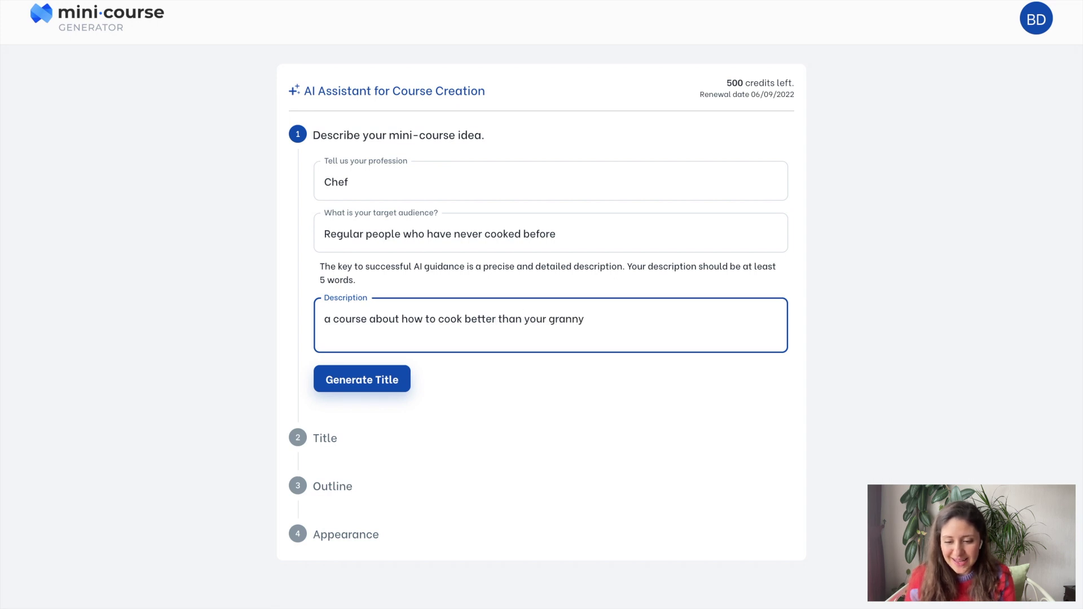
Step: Generate title suggestions and pick 'Grandma's Secrets Revealed: An Introduction to Home-Cooking'
{"action": "left_click", "coordinate": [405, 386]}
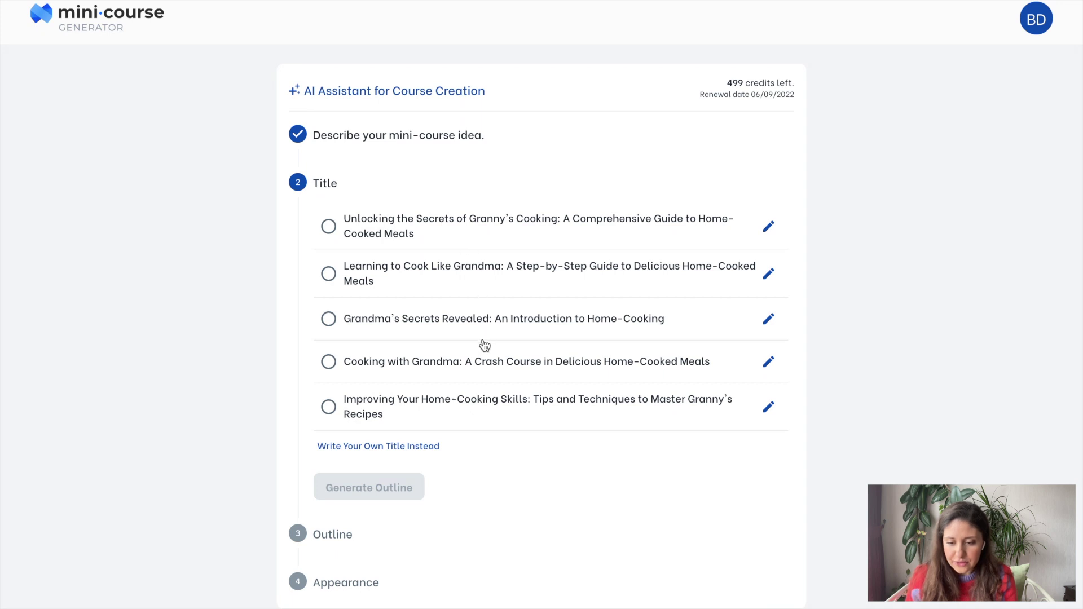
{"action": "left_click", "coordinate": [353, 319]}
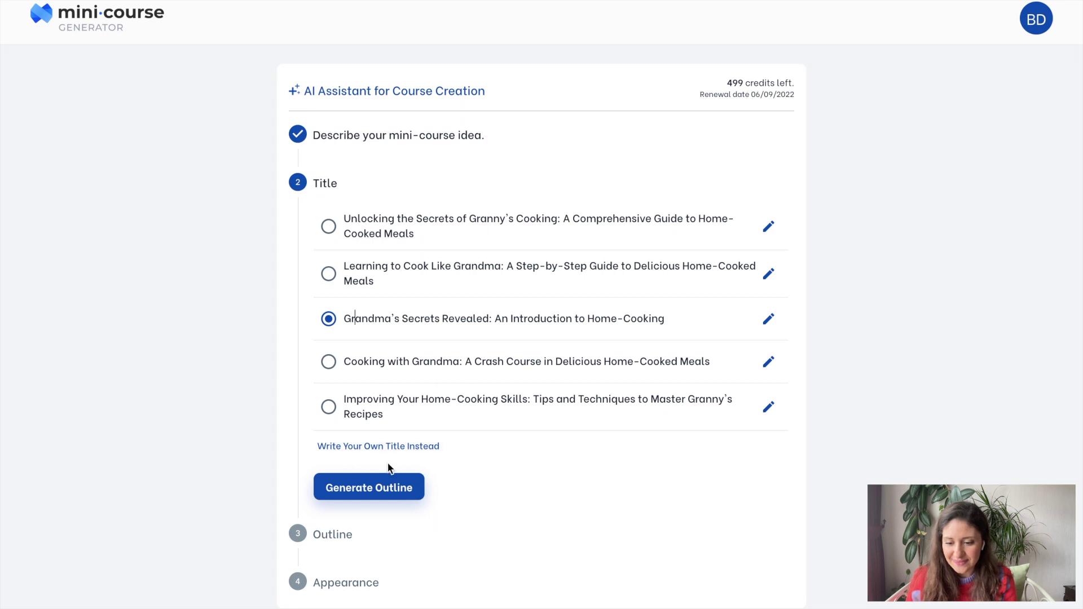
Step: Generate the outline and review it from Introduction through Chapter 4, Grandma's Specialties
{"action": "left_click", "coordinate": [394, 485]}
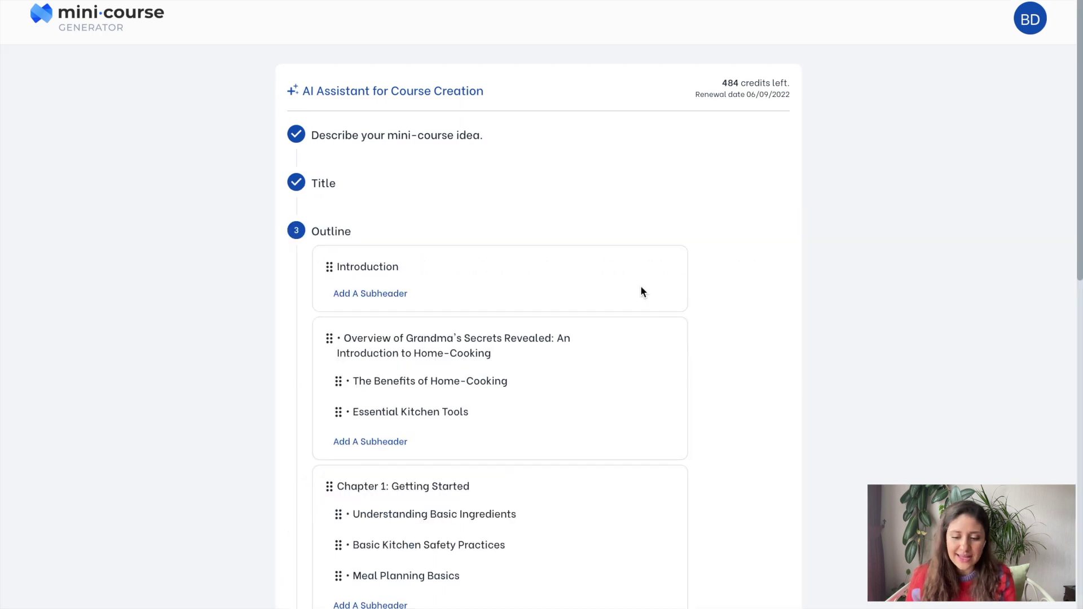
{"action": "scroll", "coordinate": [708, 484], "scroll_direction": "down", "scroll_amount": 1}
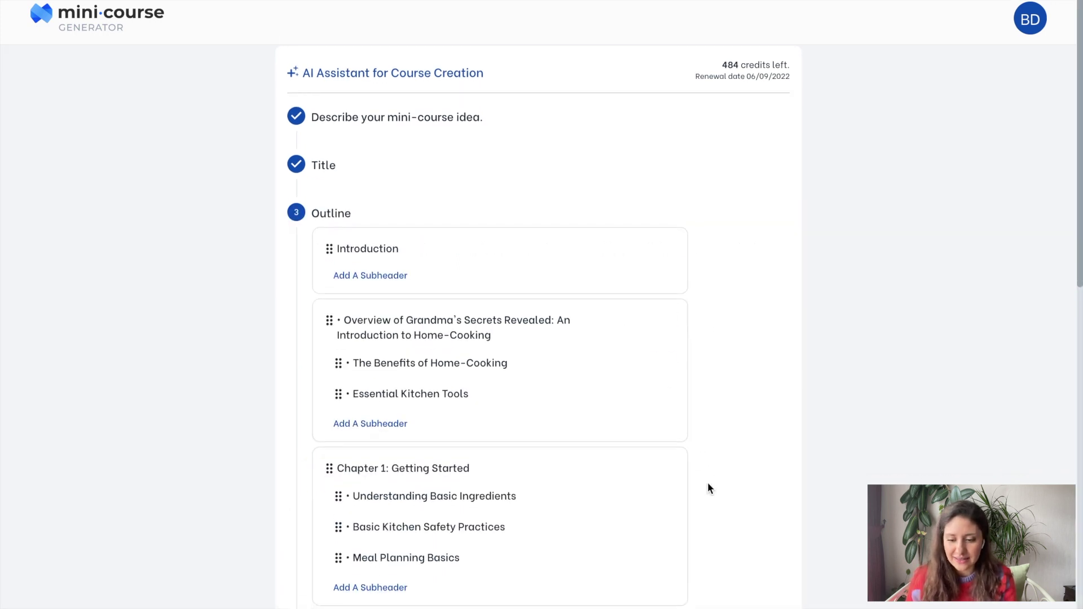
{"action": "mouse_move", "coordinate": [491, 290]}
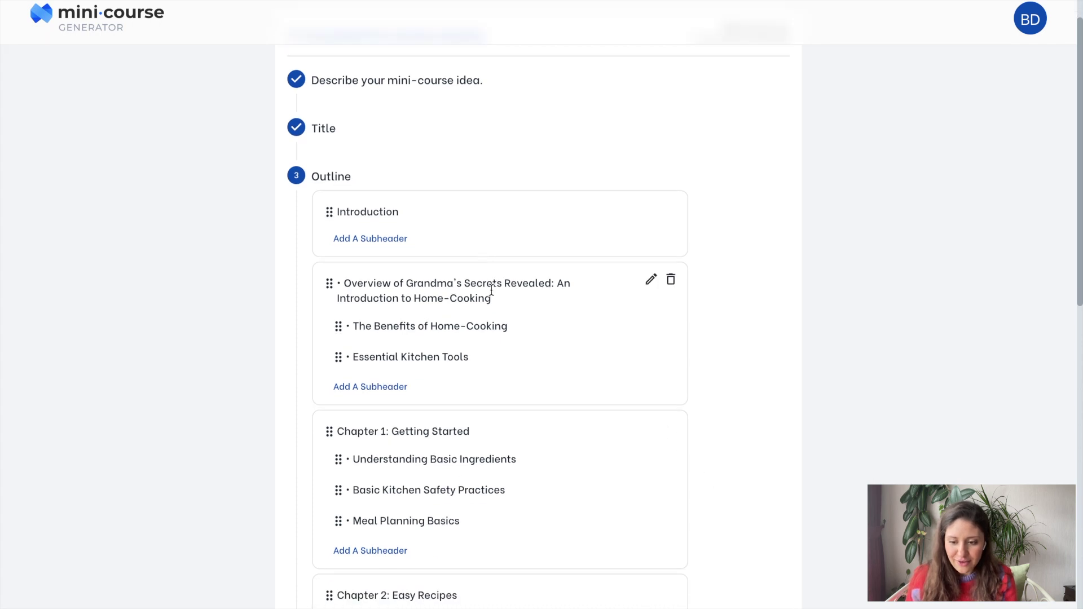
{"action": "mouse_move", "coordinate": [455, 421]}
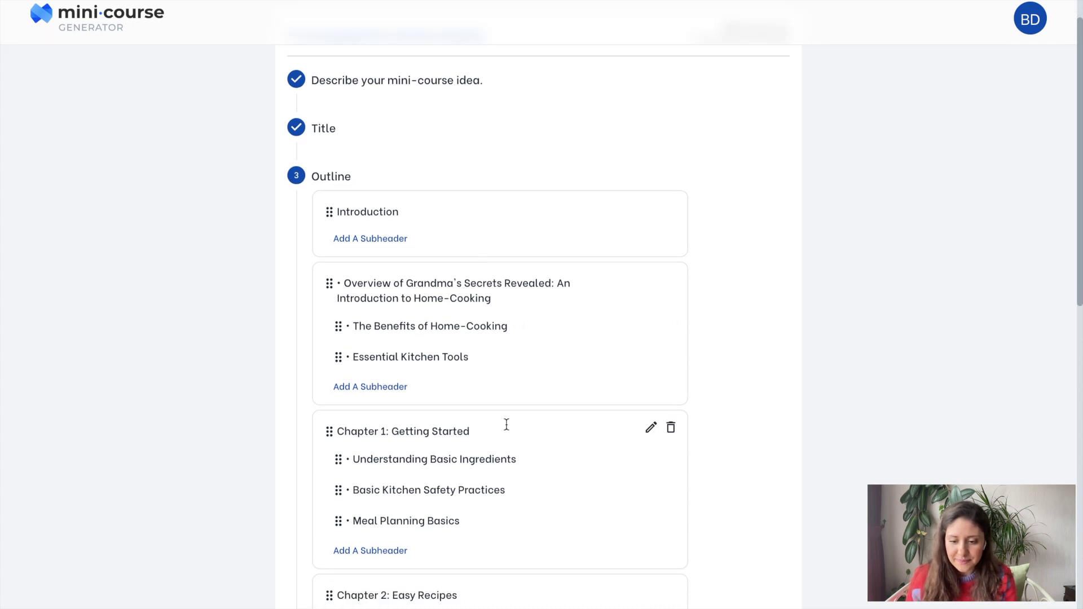
{"action": "scroll", "coordinate": [546, 490], "scroll_direction": "down", "scroll_amount": 3}
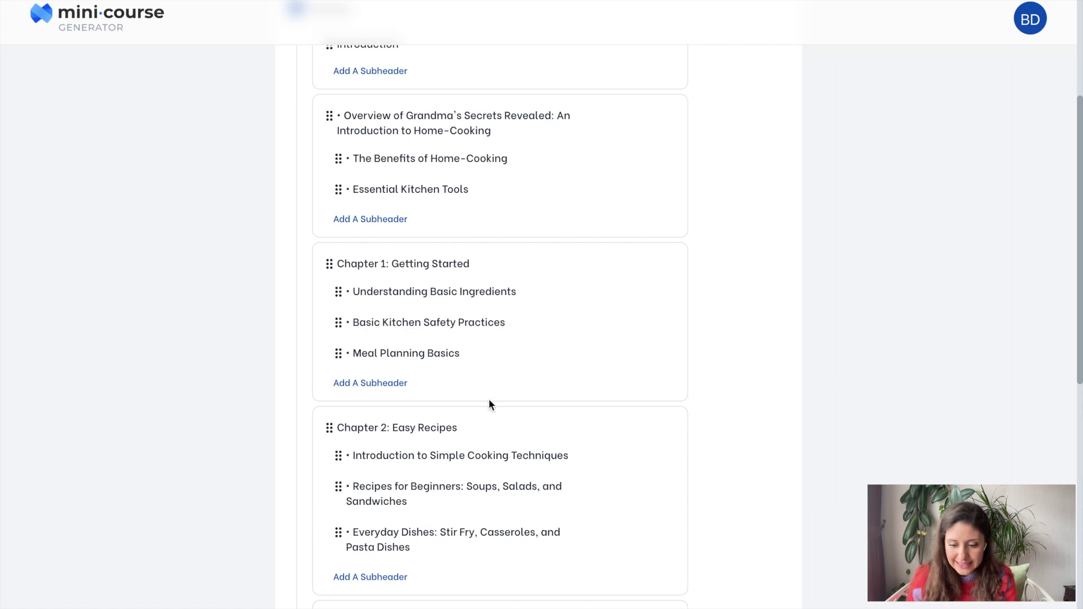
{"action": "scroll", "coordinate": [488, 399], "scroll_direction": "down", "scroll_amount": 5}
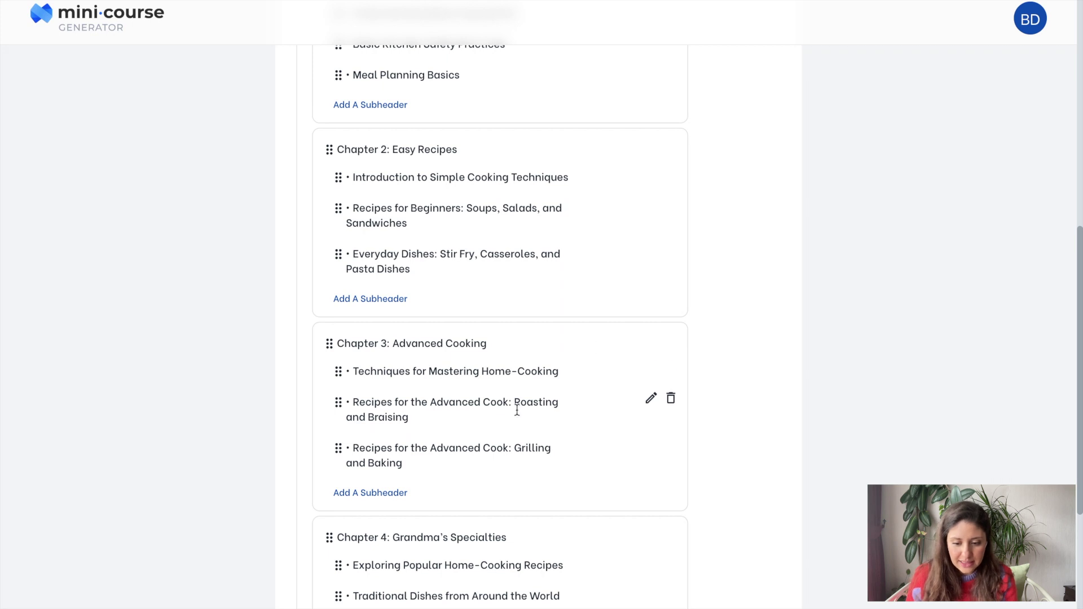
{"action": "scroll", "coordinate": [438, 433], "scroll_direction": "down", "scroll_amount": 2}
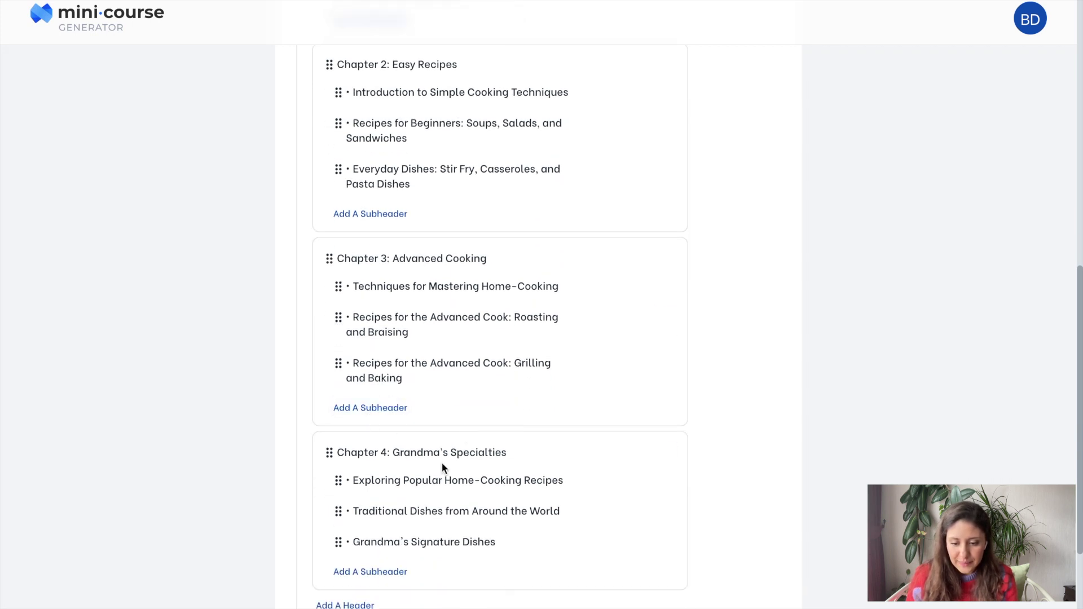
{"action": "scroll", "coordinate": [442, 467], "scroll_direction": "down", "scroll_amount": 1}
{"action": "scroll", "coordinate": [443, 467], "scroll_direction": "down", "scroll_amount": 1}
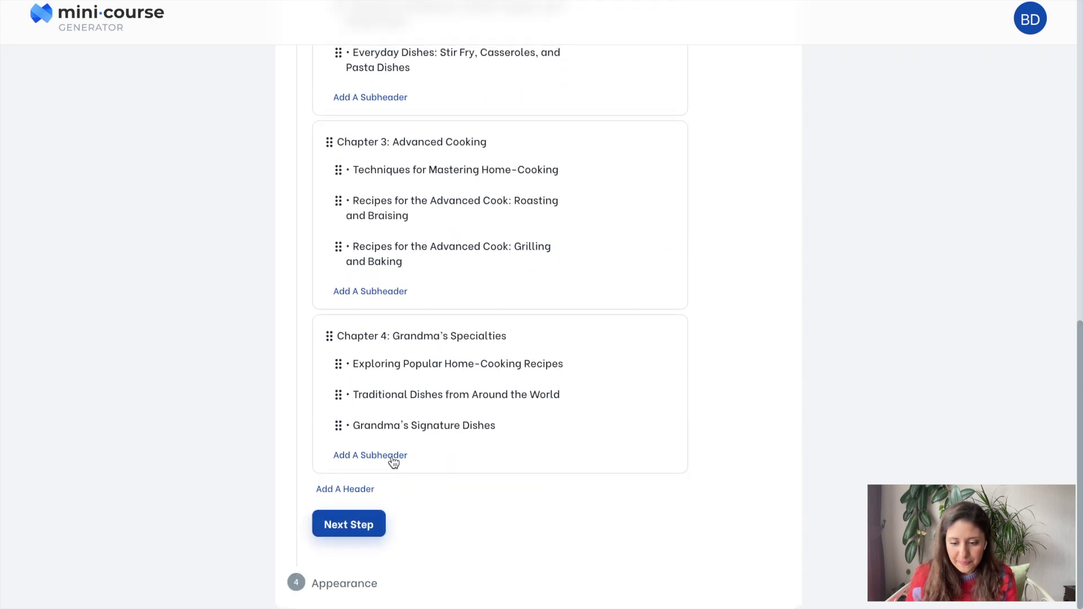
Step: Add the header 'The Story of Me and My Granny' with childhood-taste and early-recipes subheaders
{"action": "left_click", "coordinate": [360, 495]}
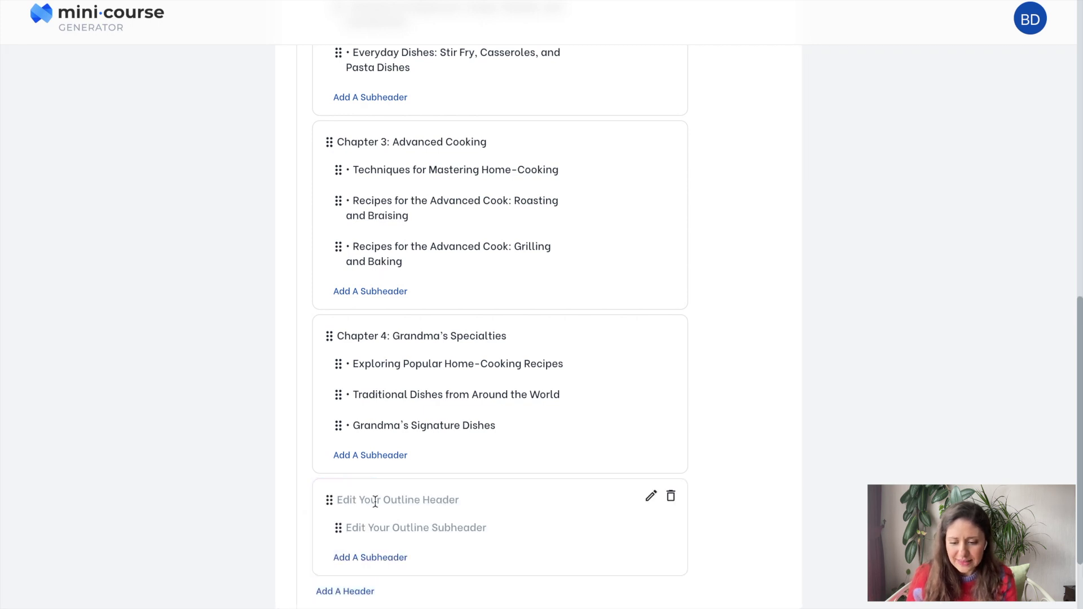
{"action": "type", "text": "The Story of Me and My Granny"}
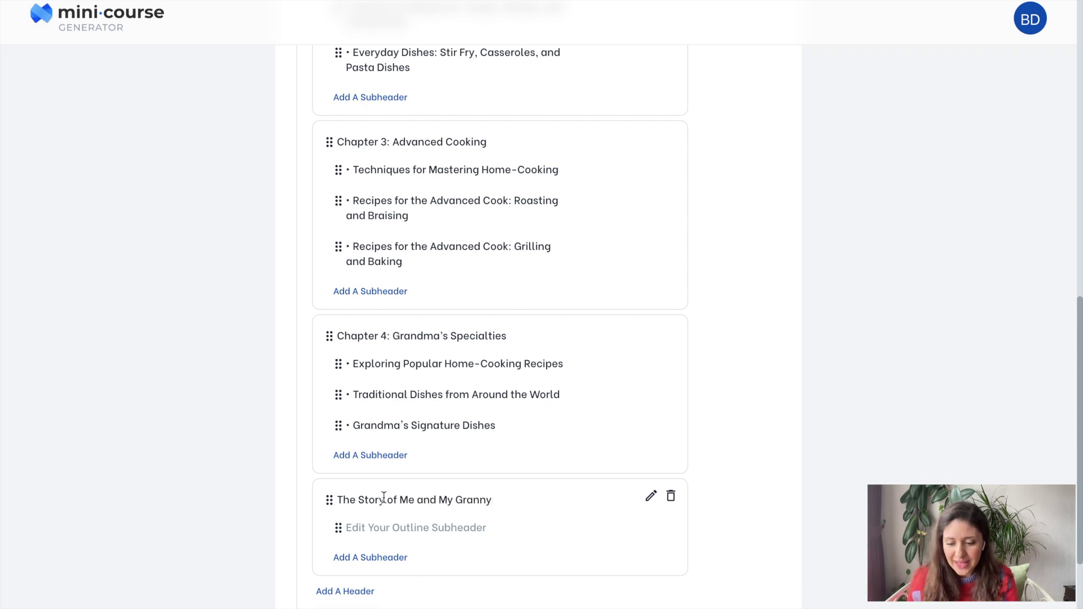
{"action": "scroll", "coordinate": [483, 512], "scroll_direction": "down", "scroll_amount": 1}
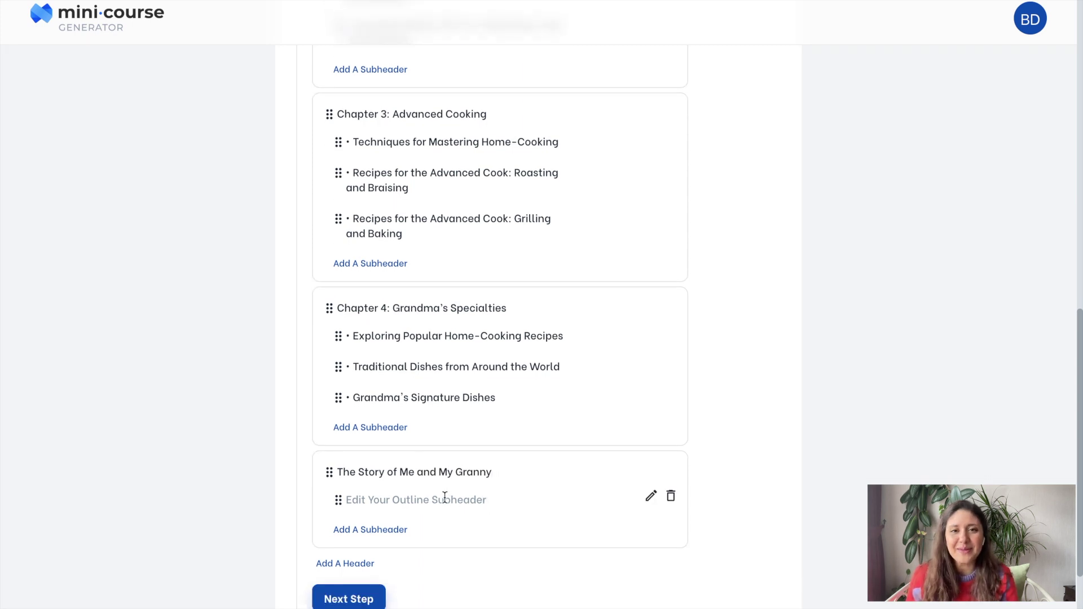
{"action": "type", "text": "How my early ahildhood affected my taste in food?"}
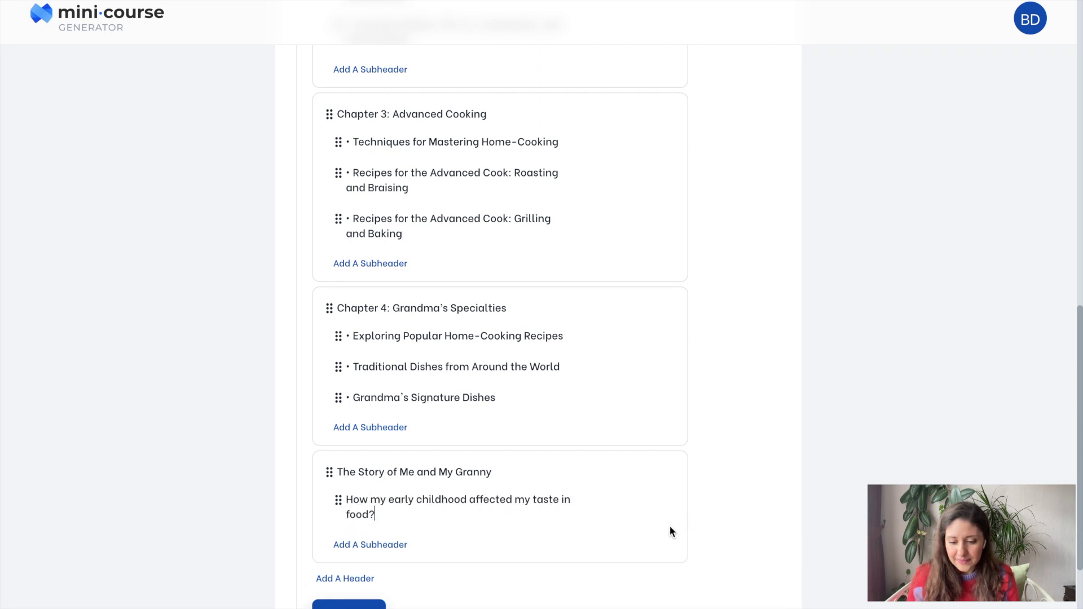
{"action": "left_click", "coordinate": [654, 536]}
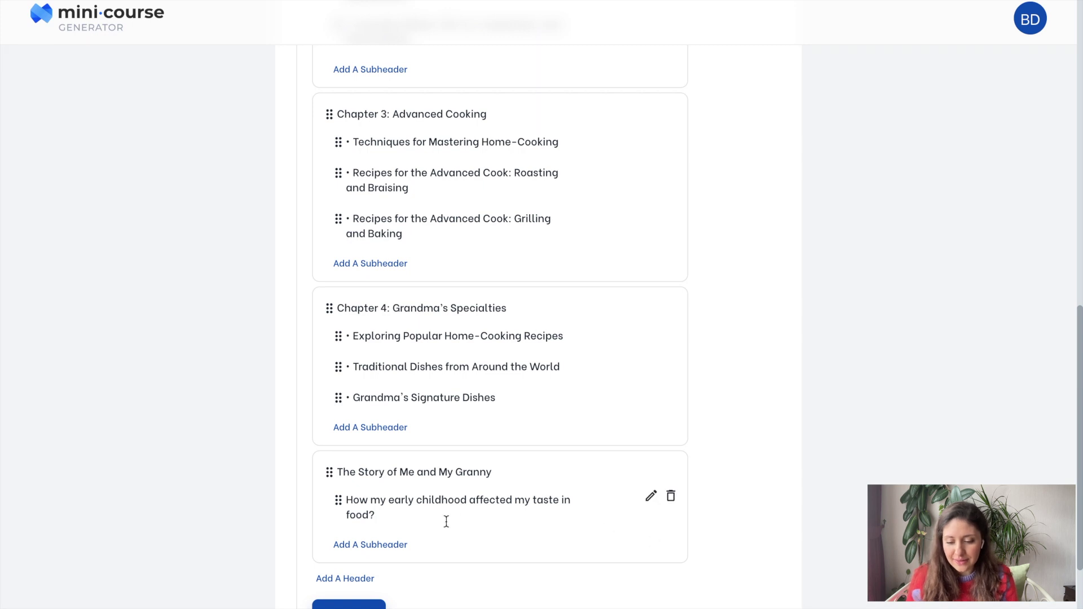
{"action": "left_click", "coordinate": [395, 545]}
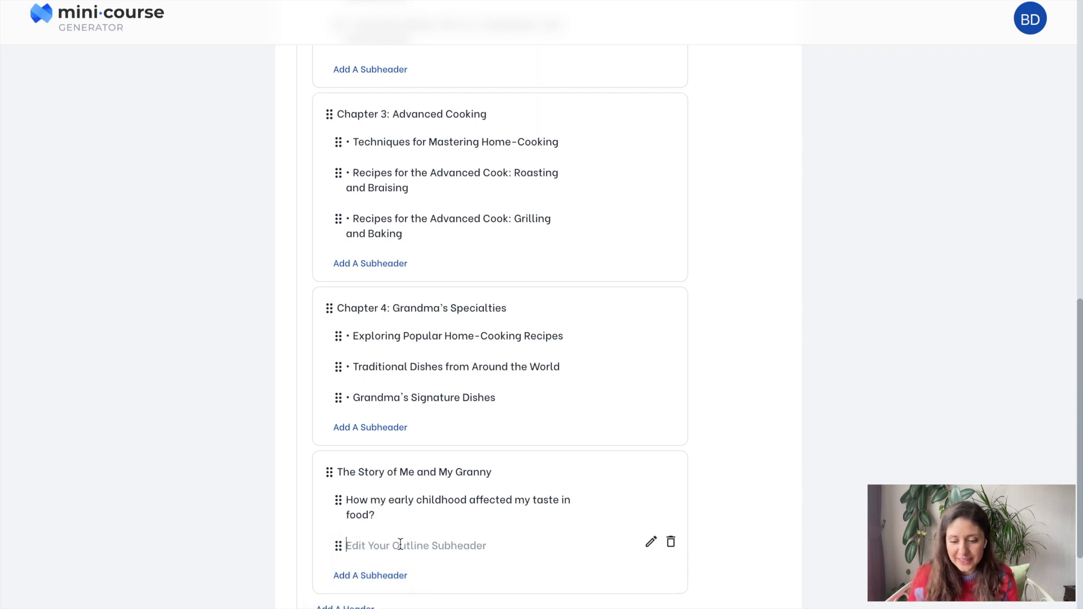
{"action": "type", "text": "The "}
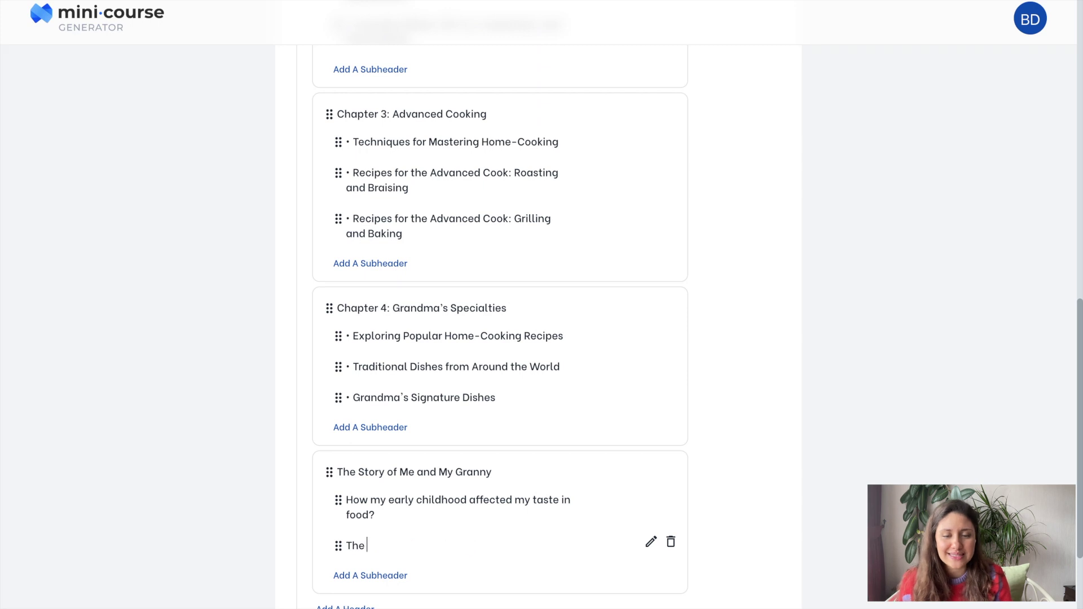
{"action": "type", "text": "early recipes an"}
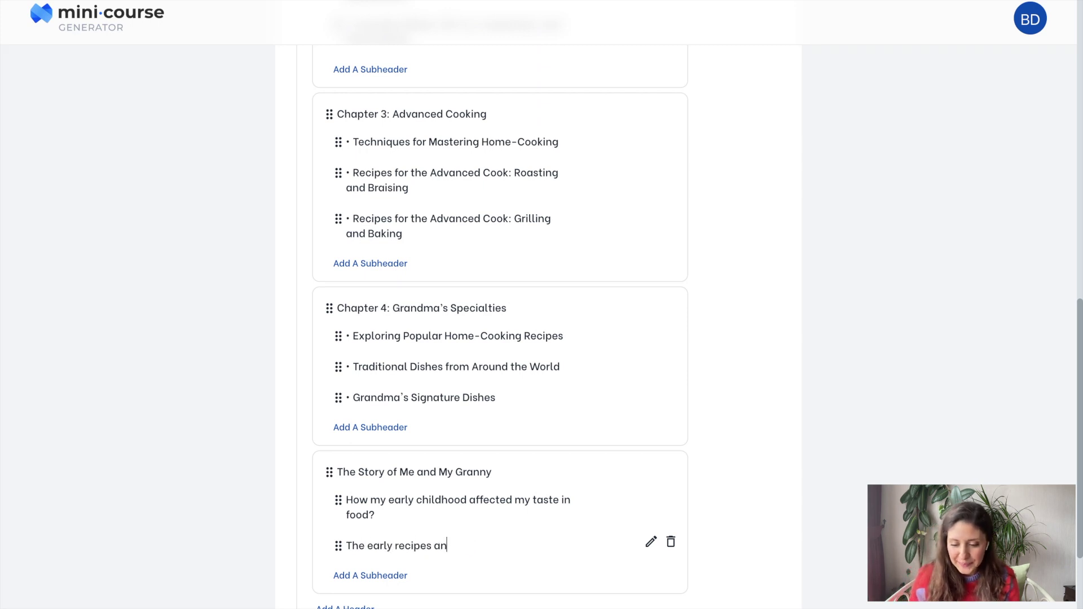
{"action": "type", "text": "d my grannies rules in kitchen"}
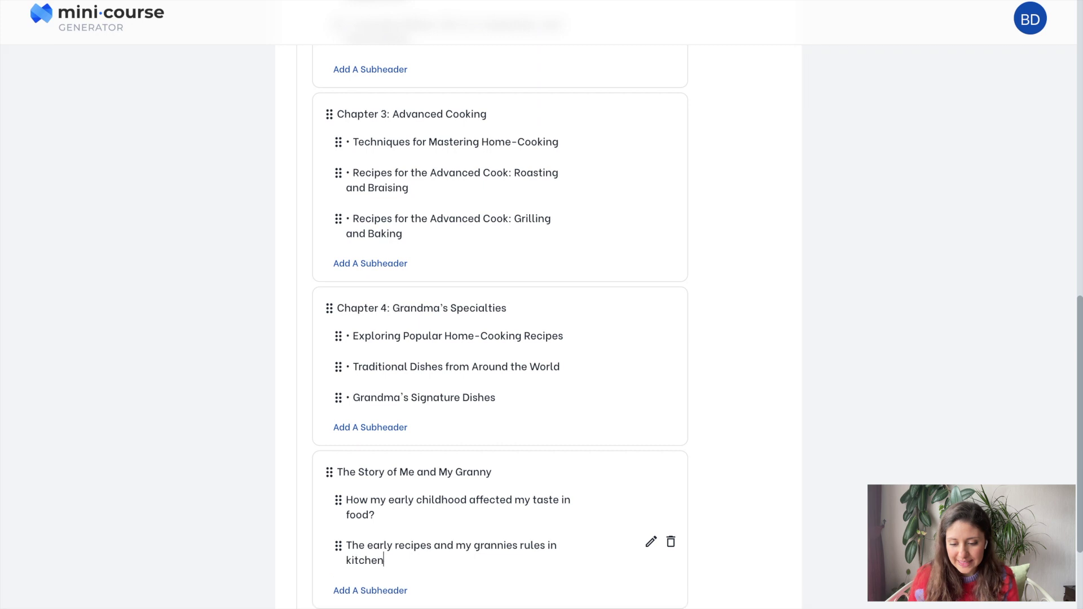
Step: Move the early recipes subheader above the childhood subheader
{"action": "left_click", "coordinate": [320, 573]}
{"action": "left_click_drag", "start_coordinate": [337, 546], "coordinate": [360, 488]}
{"action": "scroll", "coordinate": [448, 551], "scroll_direction": "down", "scroll_amount": 2}
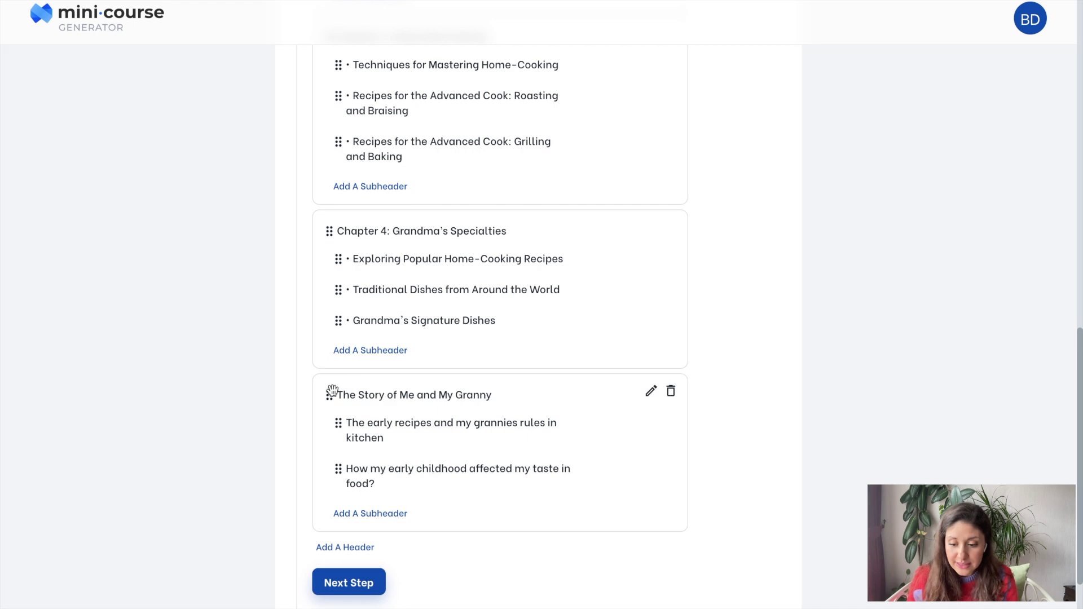
Step: Move 'The Story of Me and My Granny' section up to sit right after Introduction
{"action": "left_click_drag", "start_coordinate": [328, 395], "coordinate": [343, 90]}
{"action": "scroll", "coordinate": [395, 183], "scroll_direction": "up", "scroll_amount": 6}
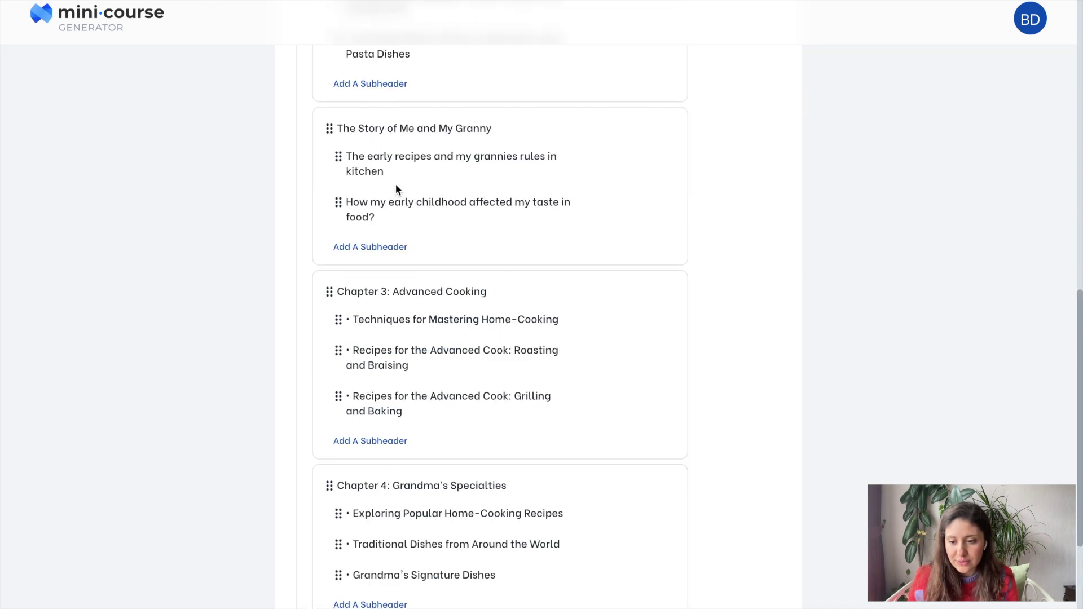
{"action": "scroll", "coordinate": [396, 183], "scroll_direction": "up", "scroll_amount": 1}
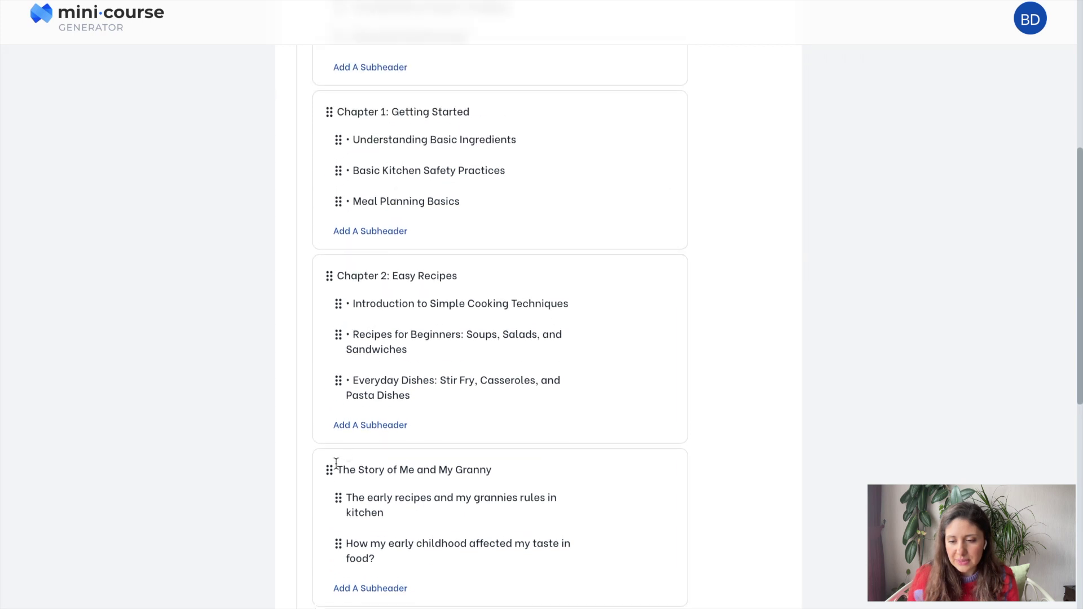
{"action": "left_click_drag", "start_coordinate": [326, 469], "coordinate": [361, 124]}
{"action": "scroll", "coordinate": [469, 205], "scroll_direction": "up", "scroll_amount": 4}
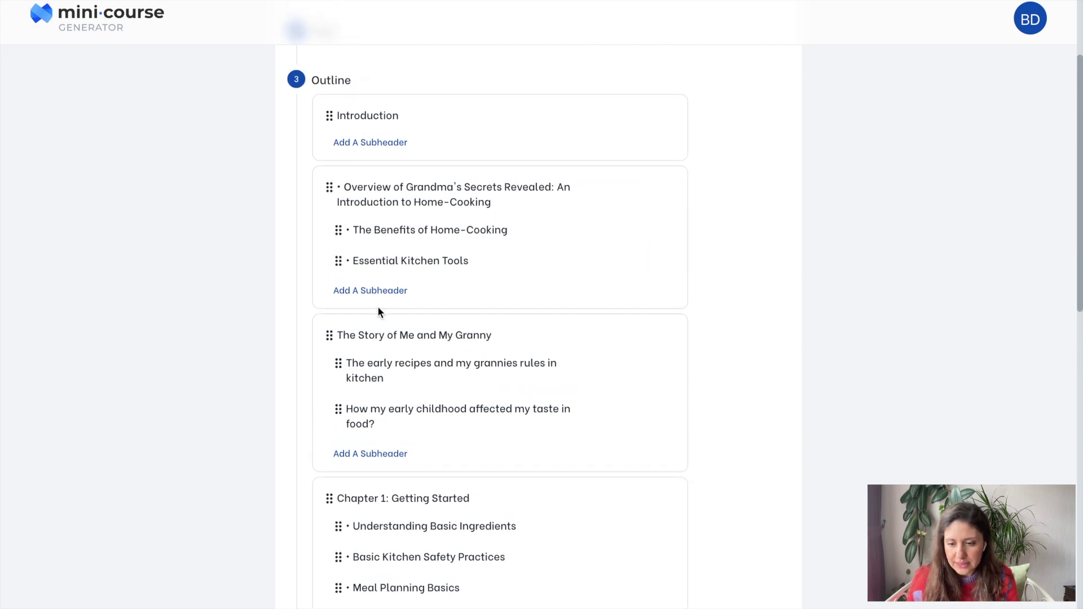
{"action": "left_click_drag", "start_coordinate": [329, 332], "coordinate": [332, 186]}
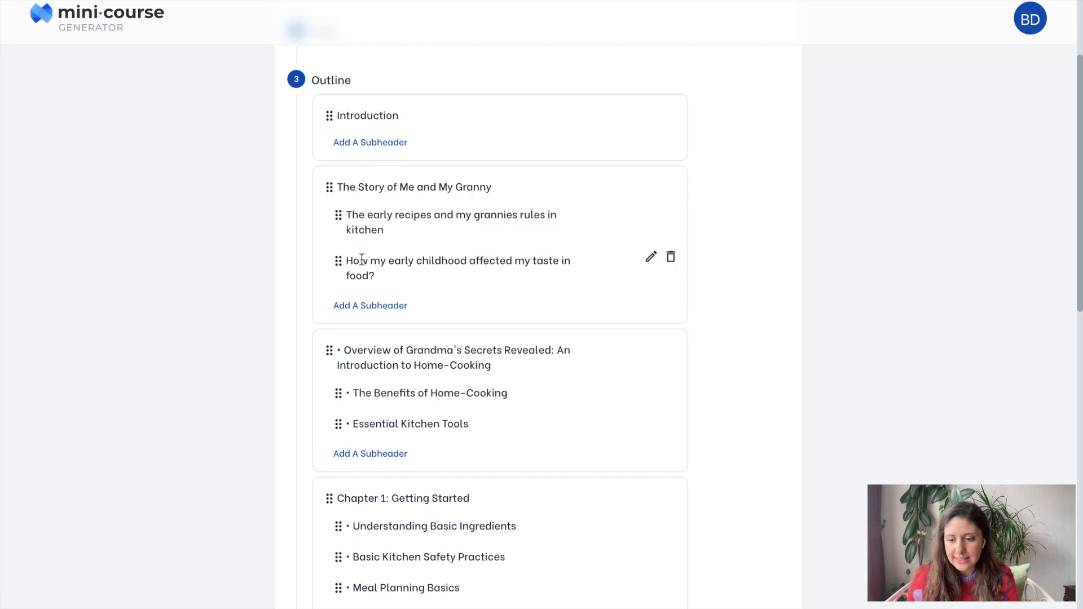
{"action": "scroll", "coordinate": [404, 326], "scroll_direction": "down", "scroll_amount": 8}
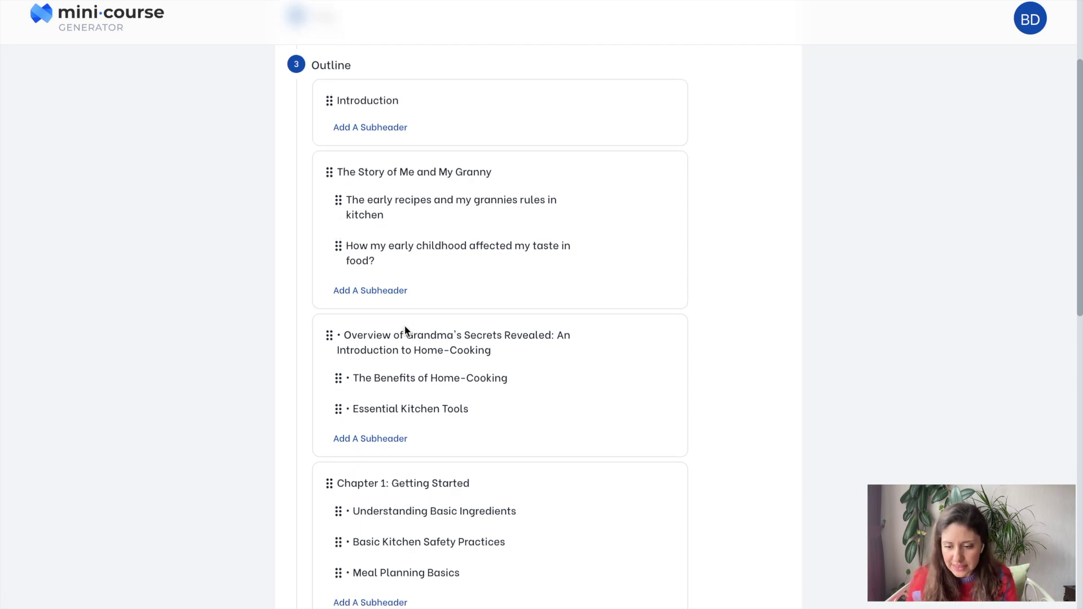
{"action": "scroll", "coordinate": [405, 326], "scroll_direction": "down", "scroll_amount": 5}
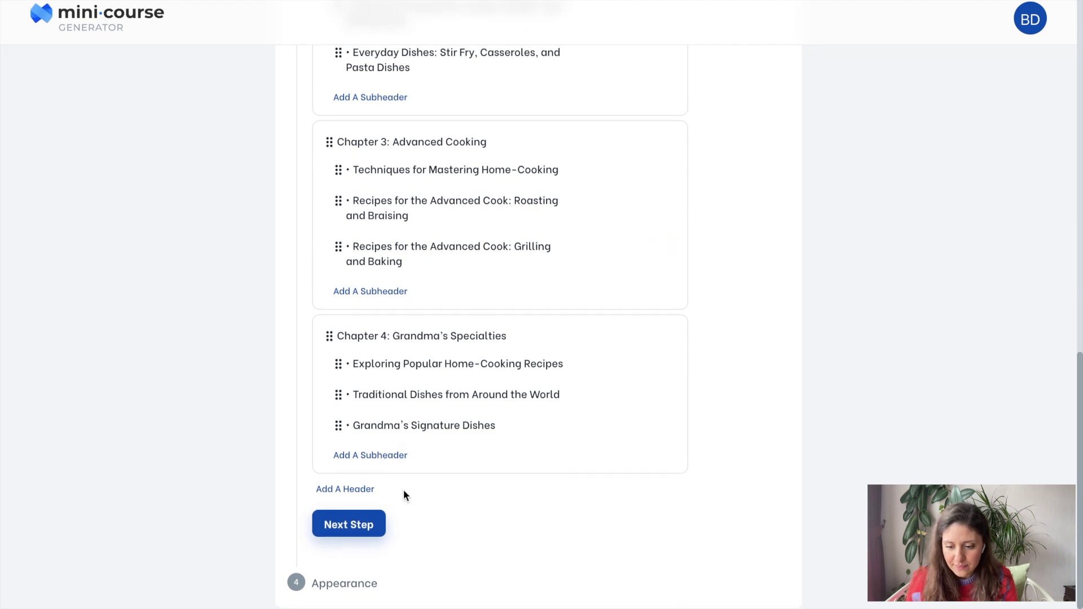
Step: Finish the outline and pick the Flowers theme in the Appearance step
{"action": "left_click", "coordinate": [347, 524]}
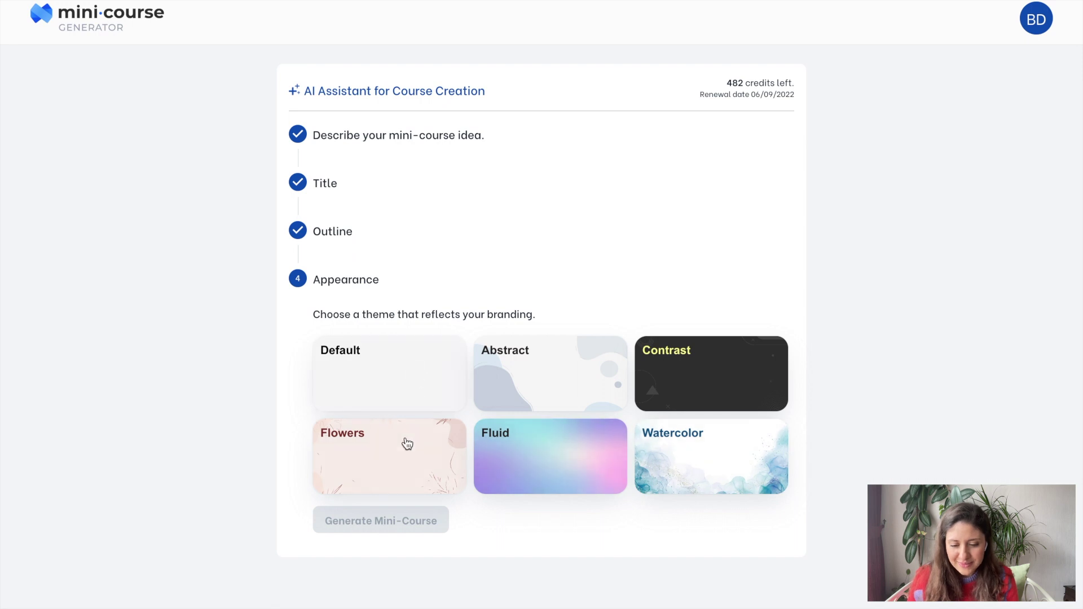
{"action": "left_click", "coordinate": [404, 457]}
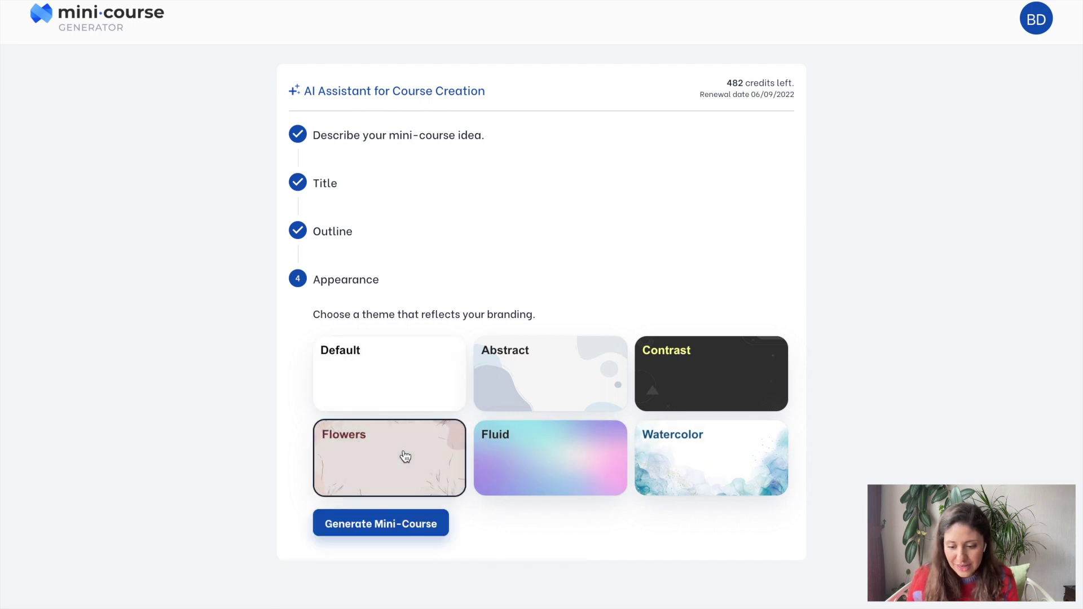